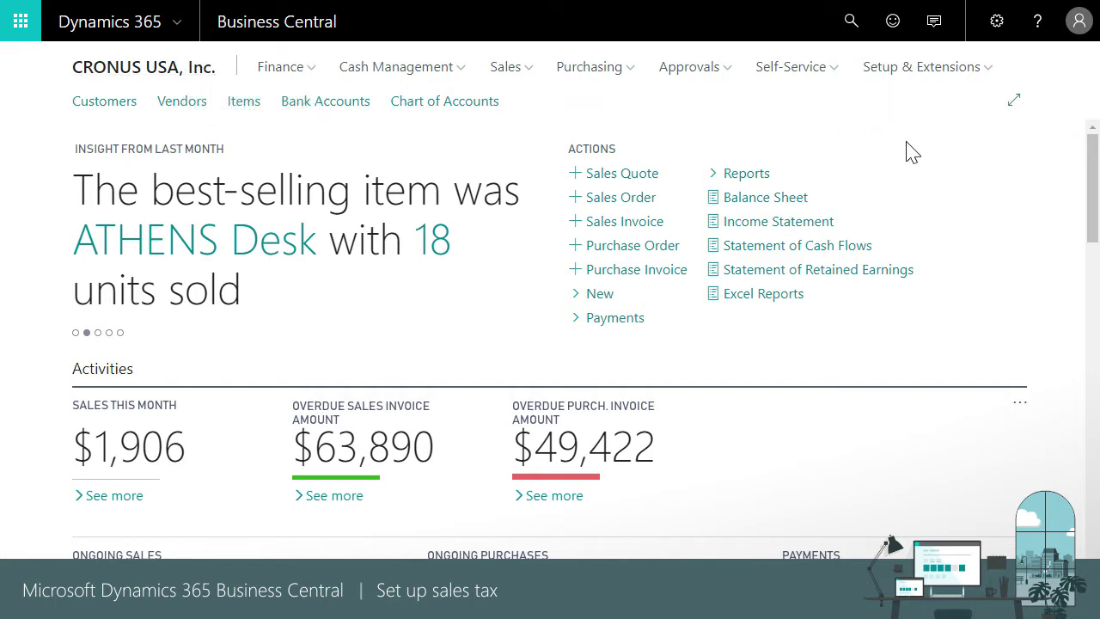
Open the Set up sales tax assisted setup guide and agree to run it again.
left_click(909, 76)
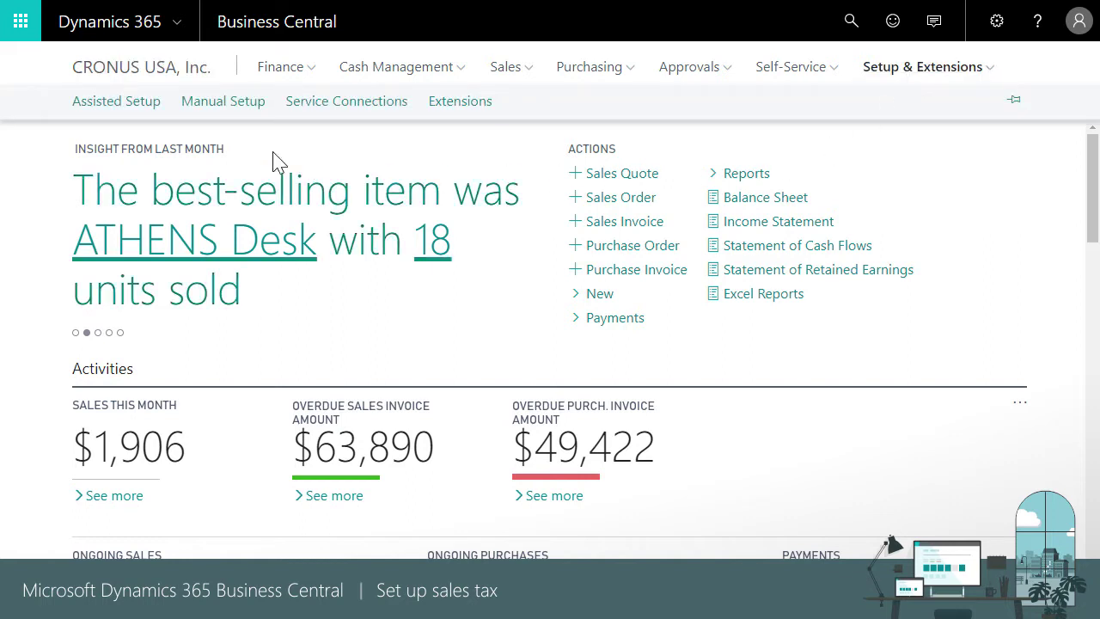
left_click(118, 105)
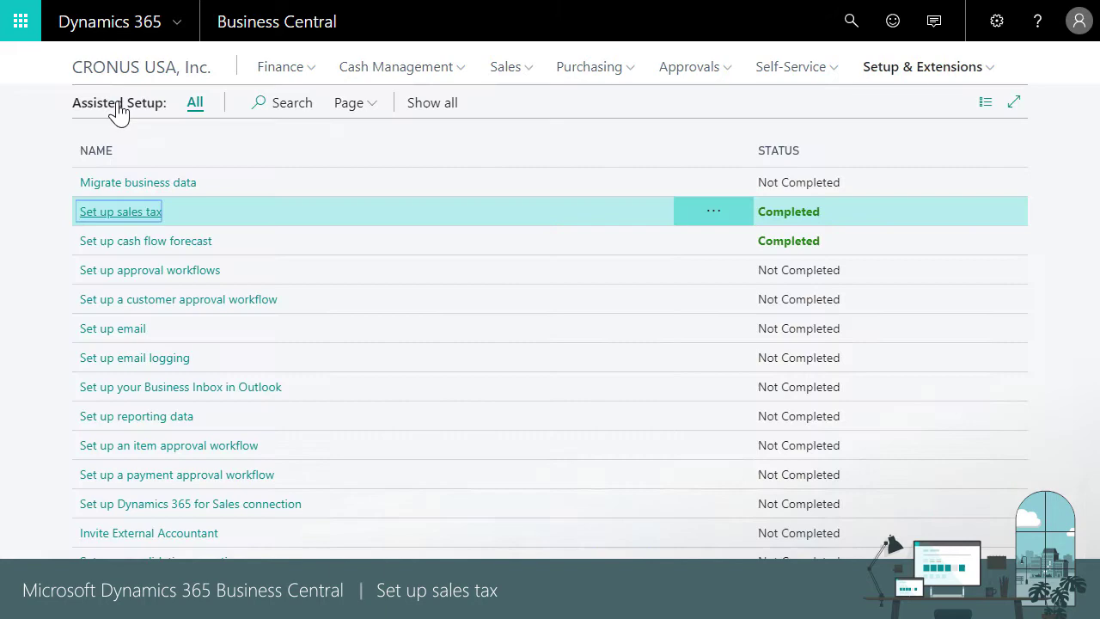
left_click(125, 213)
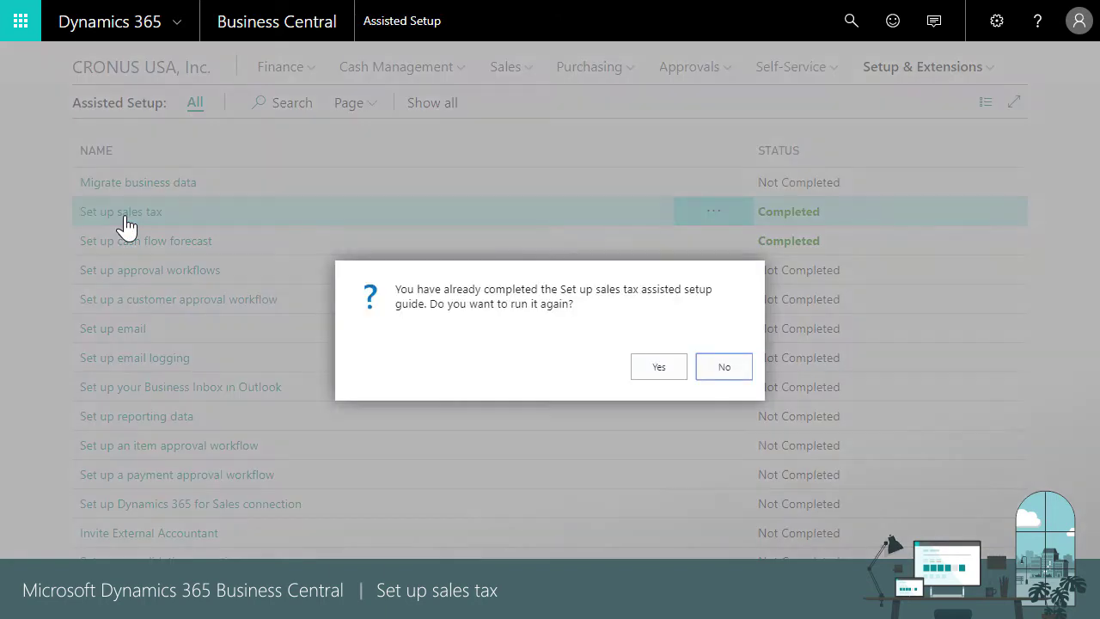
left_click(672, 372)
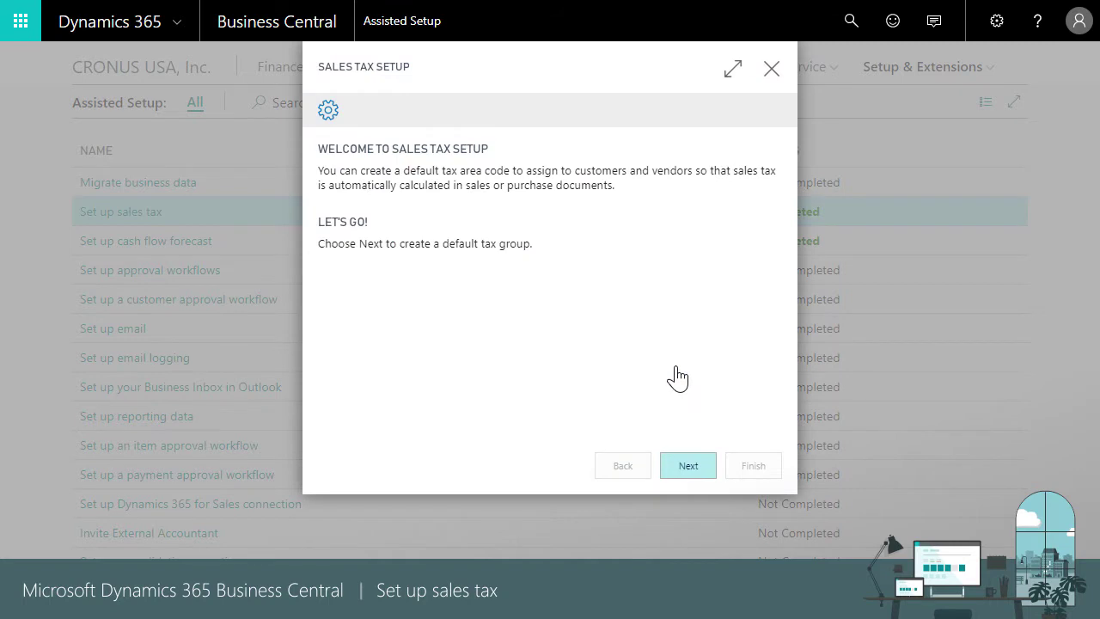
Create the default tax group and accept account 20600 as its tax account for both sales and purchases.
left_click(688, 471)
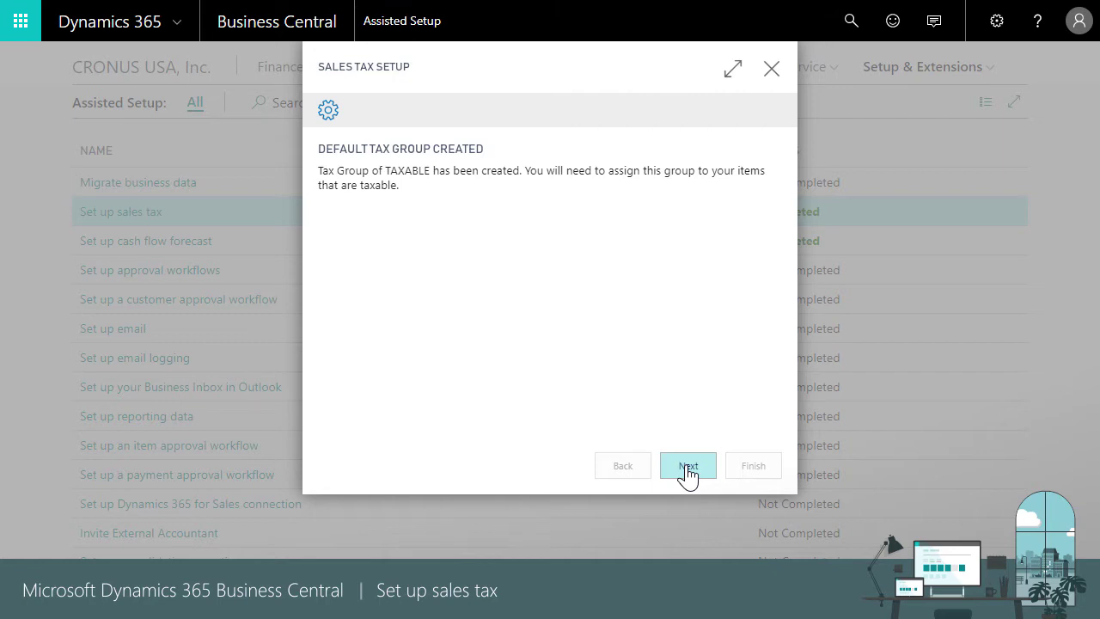
left_click(687, 468)
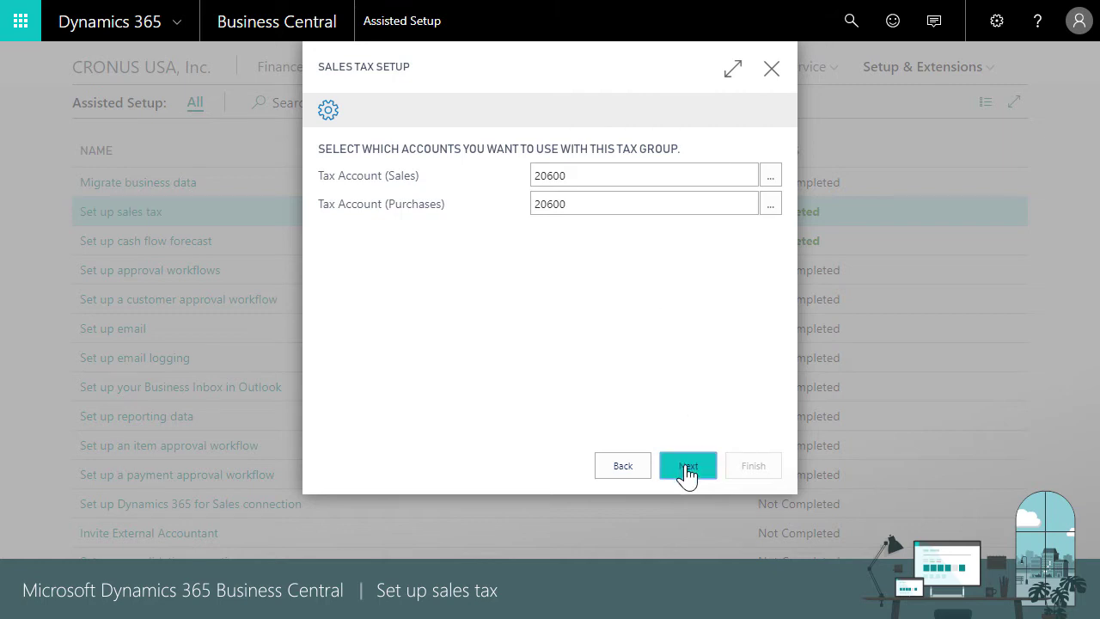
left_click(688, 468)
Enter Fargo as the city with a city tax rate of 2 in the sales tax setup.
left_click(658, 233)
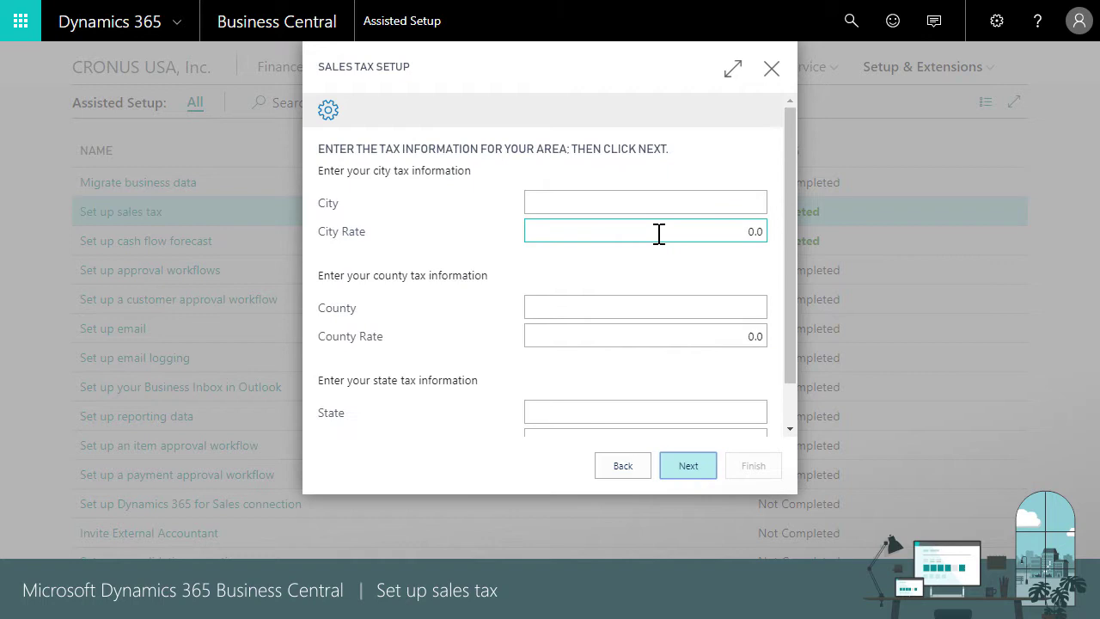
left_click(688, 206)
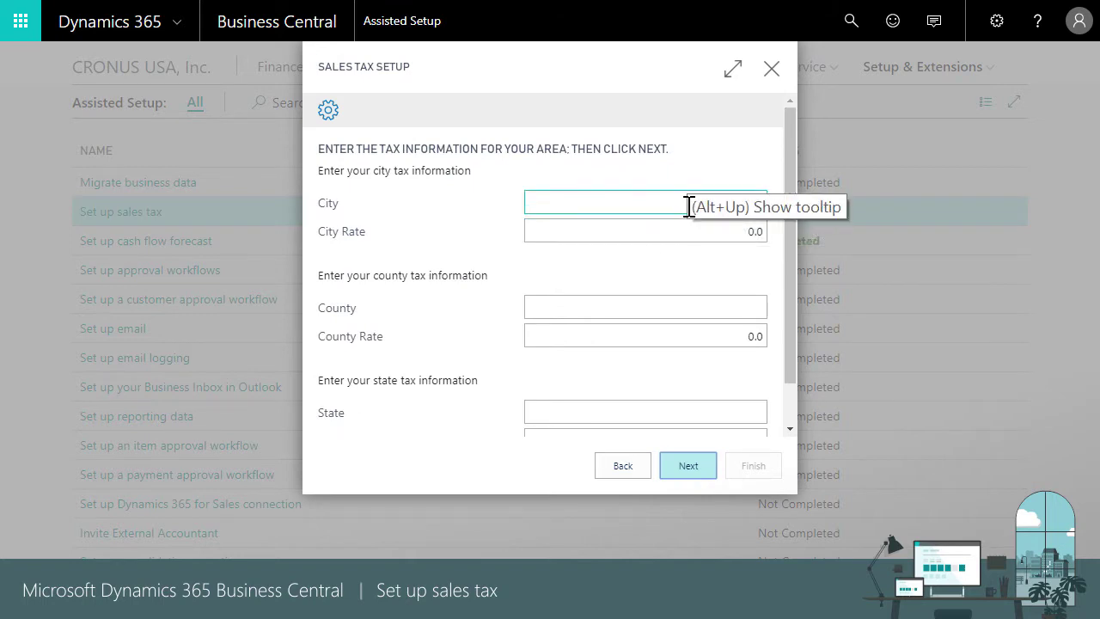
left_click(688, 180)
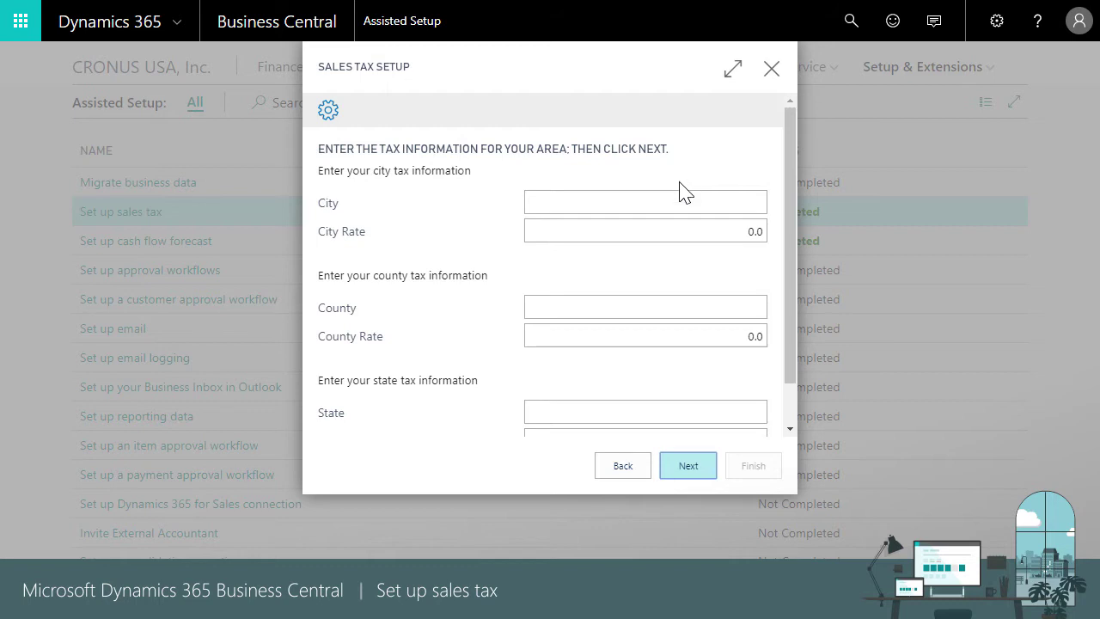
left_click(679, 203)
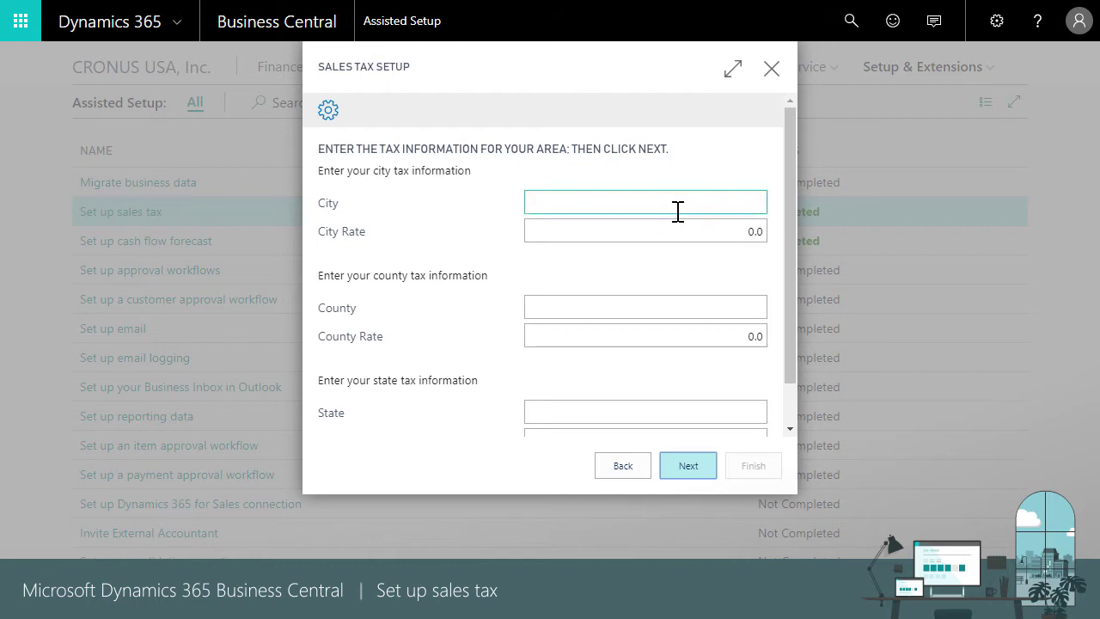
type("Fargo")
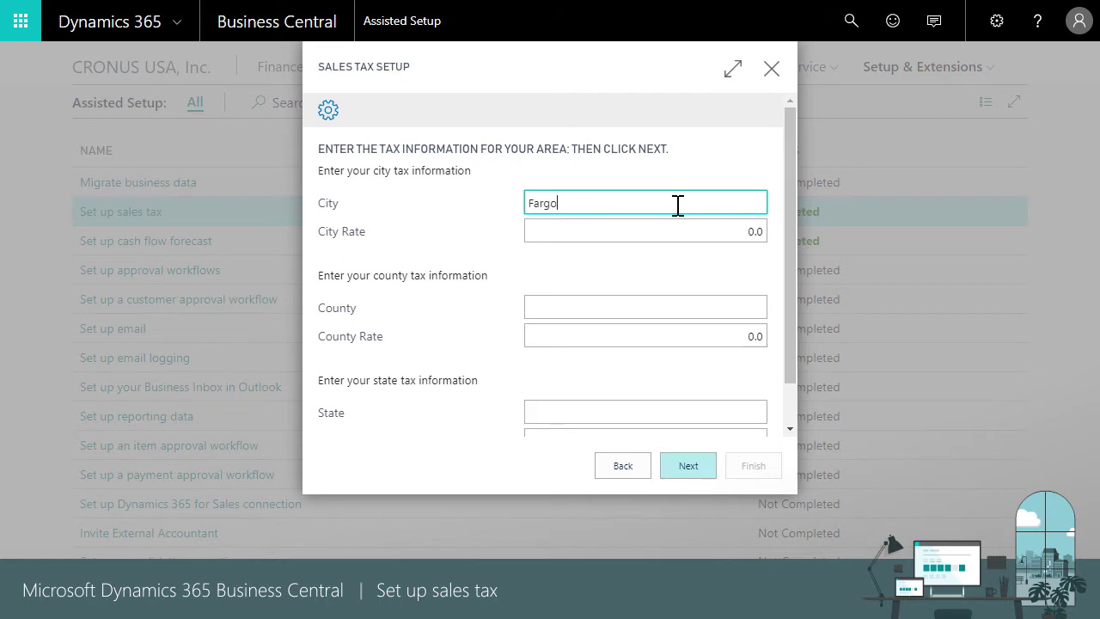
key("Tab")
type("2")
Enter Cass as the county with rate 0.5 and ND as the state with rate 0.5, and submit the area's tax information.
key("Tab")
type("Cass")
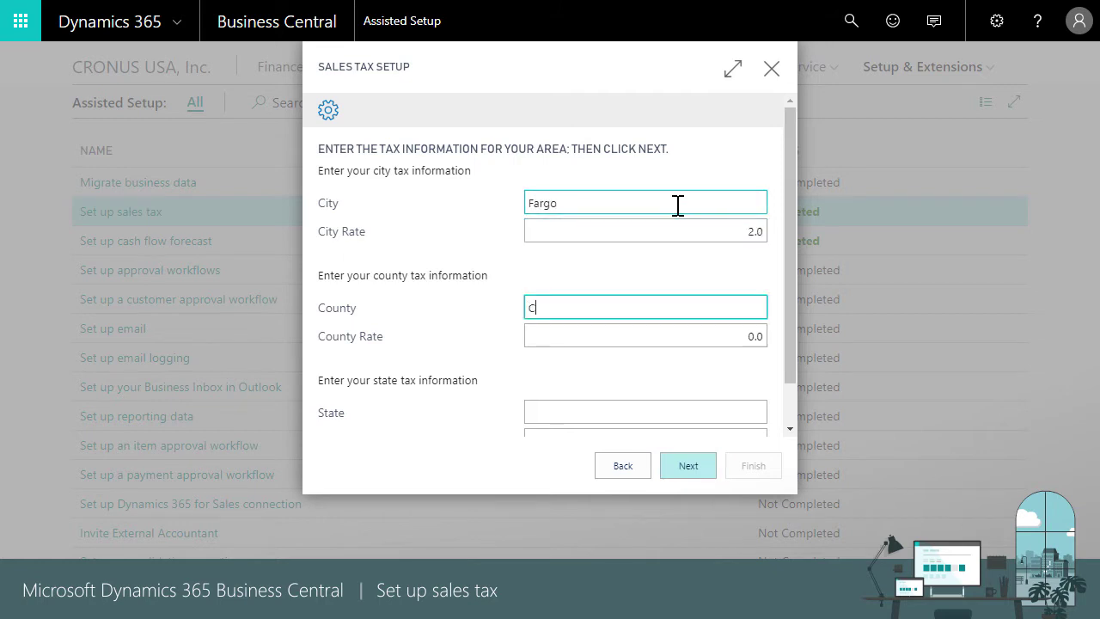
key("Tab")
type(".5")
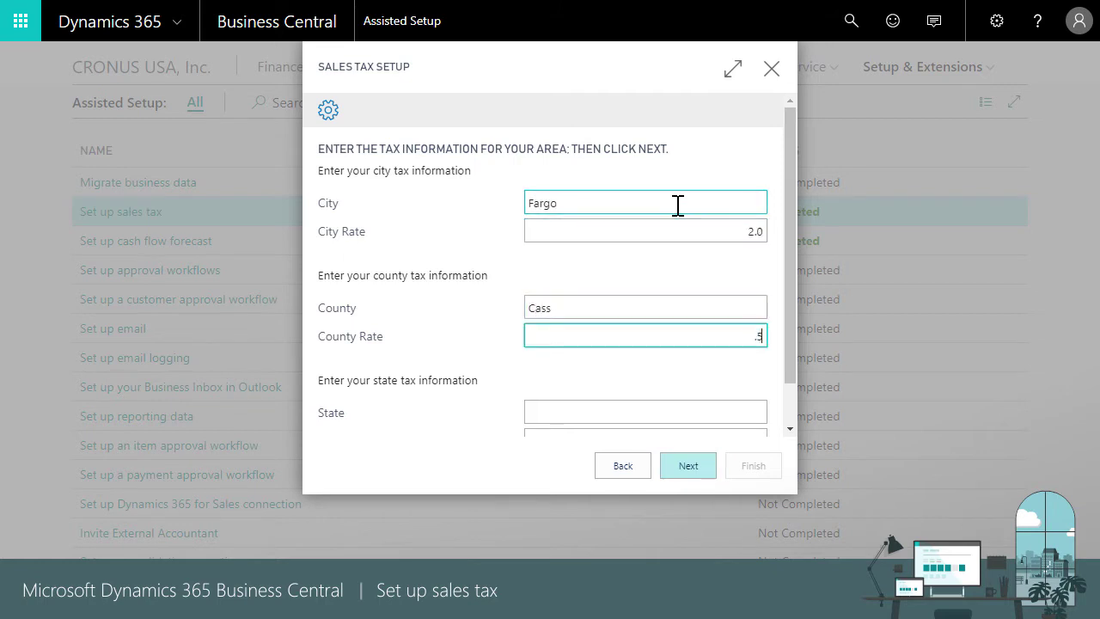
key("Tab")
type("ND")
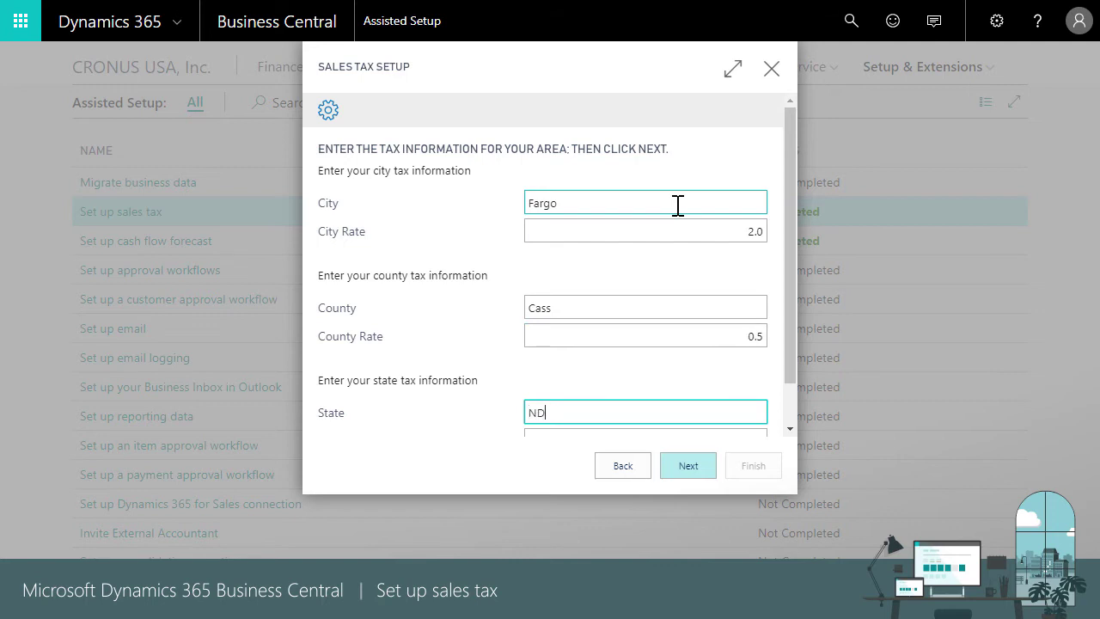
key("Tab")
type(".5")
key("Tab")
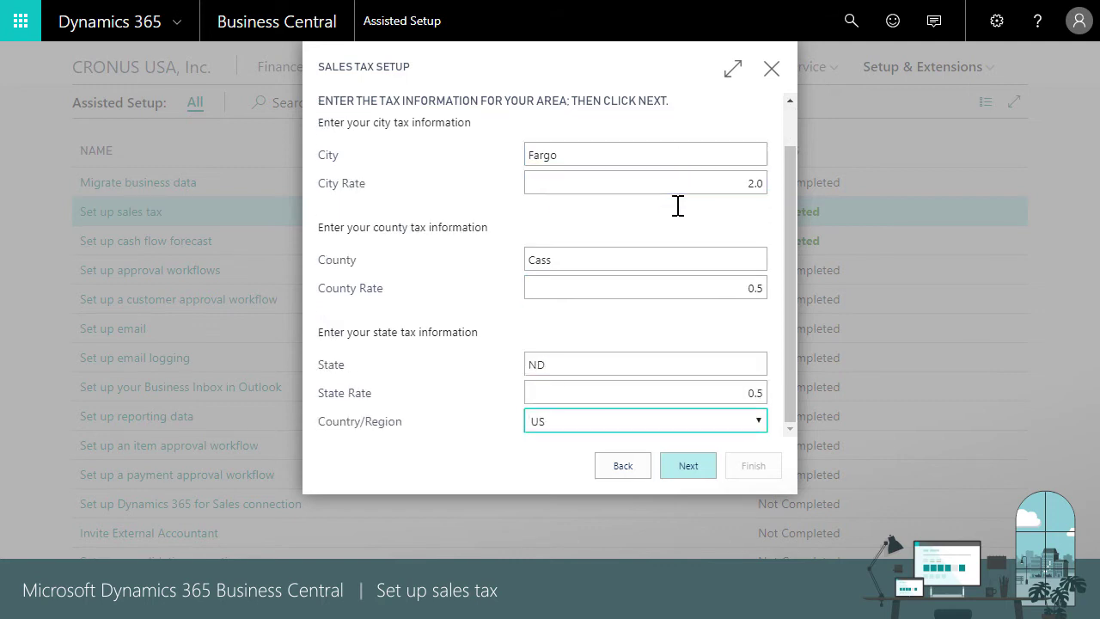
left_click(690, 473)
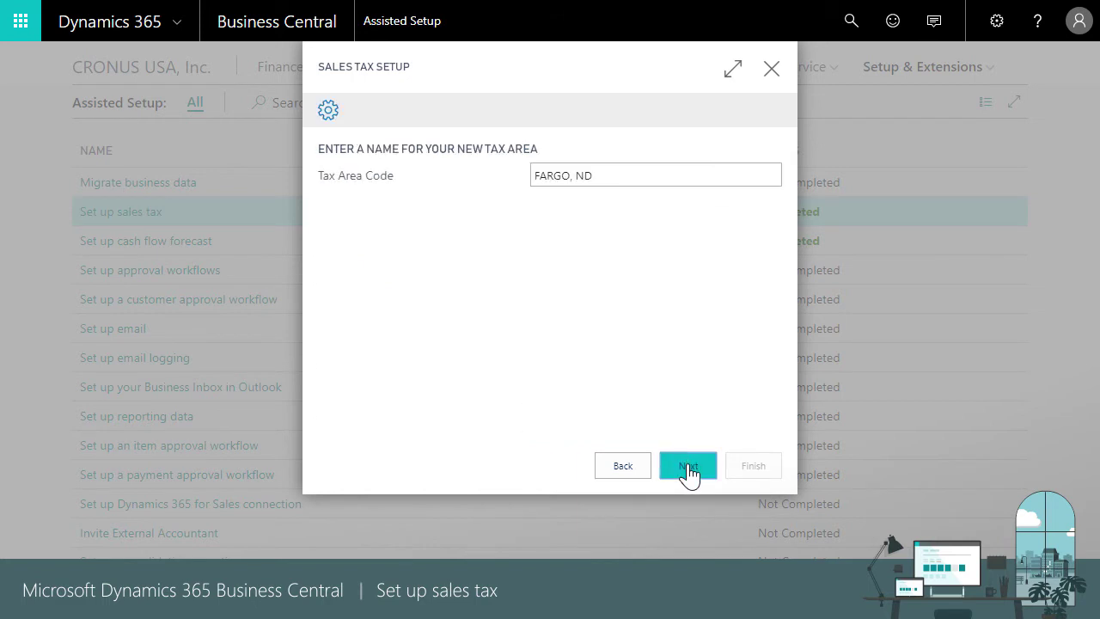
Accept FARGO, ND as the tax area code and finish the guide with assignment to customers, vendors and company information.
left_click(689, 471)
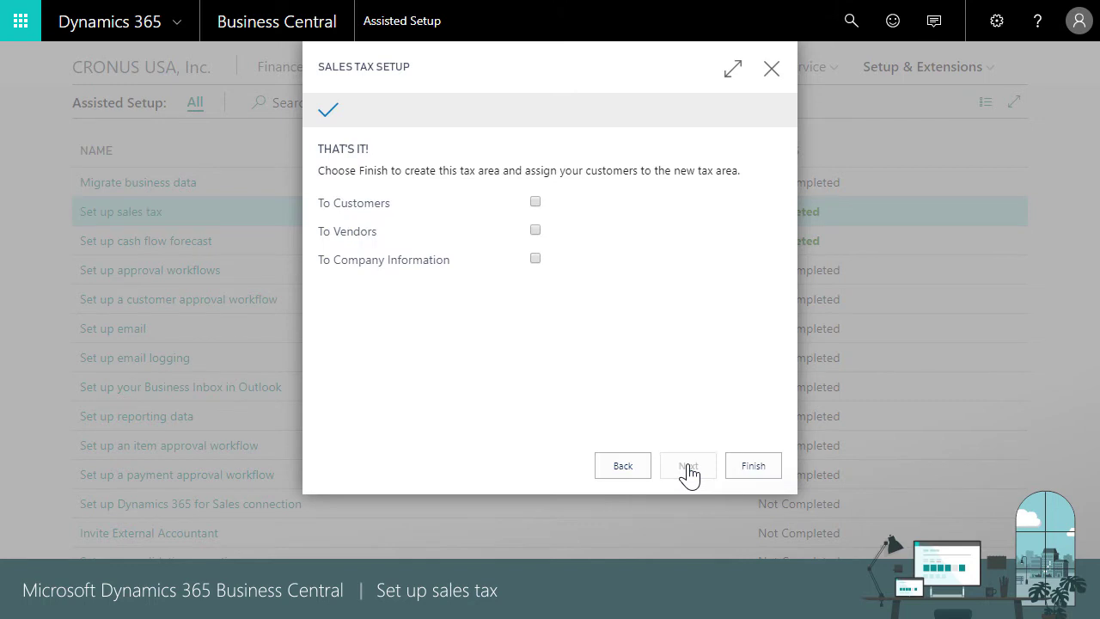
left_click(535, 203)
left_click(536, 230)
left_click(536, 259)
left_click(753, 466)
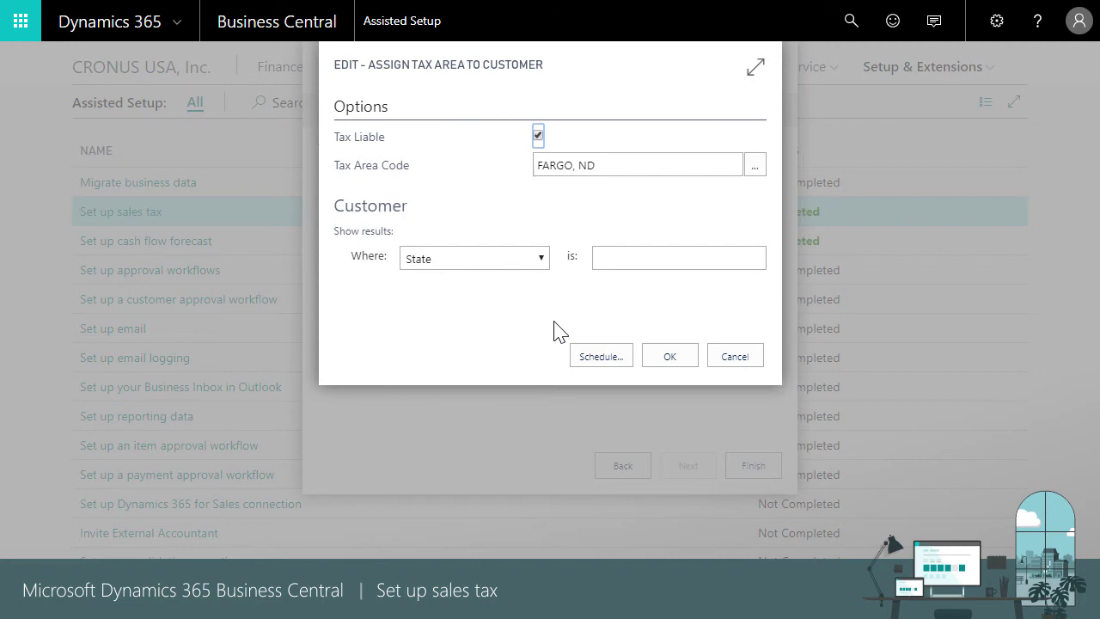
Assign the FARGO, ND tax area to customers whose City is Fargo.
left_click(541, 260)
key("c")
key("i")
key("Return")
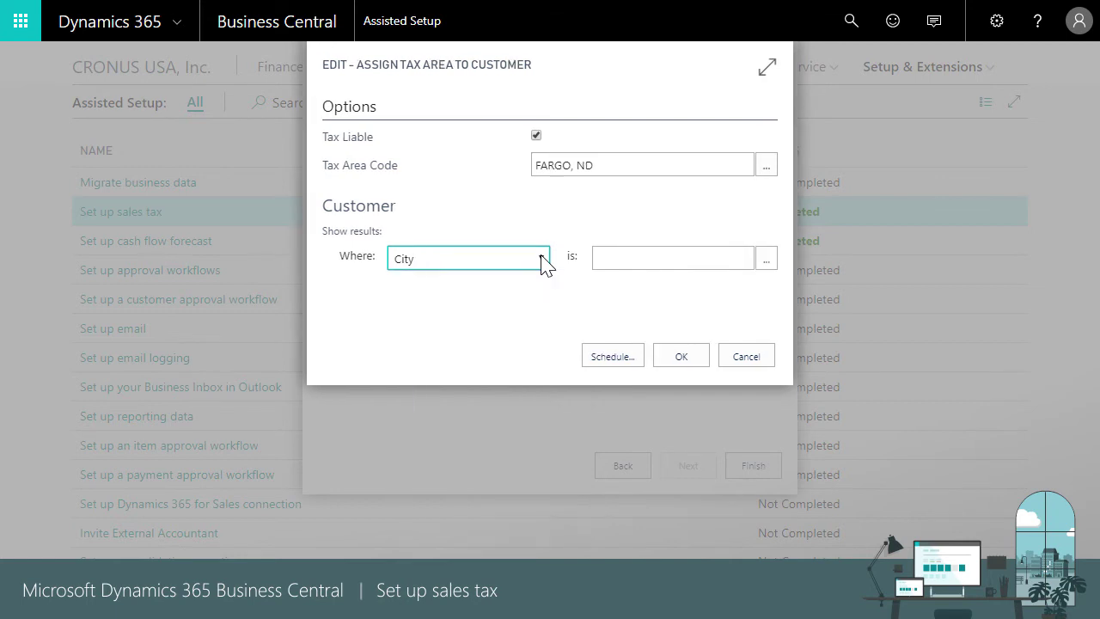
key("Tab")
type("Fargo")
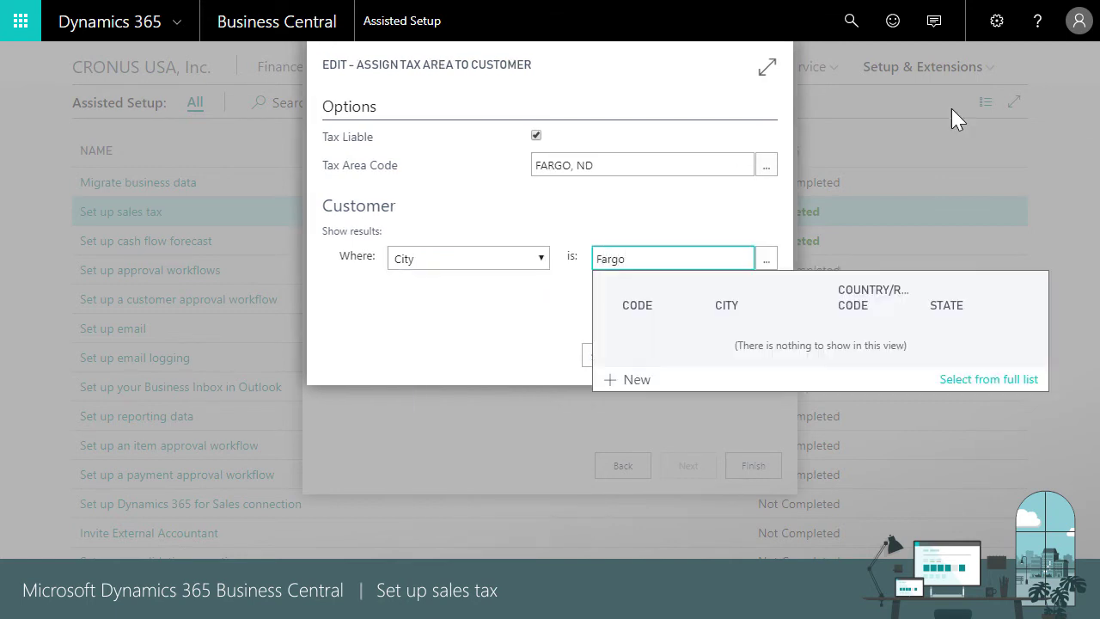
left_click(561, 358)
left_click(683, 361)
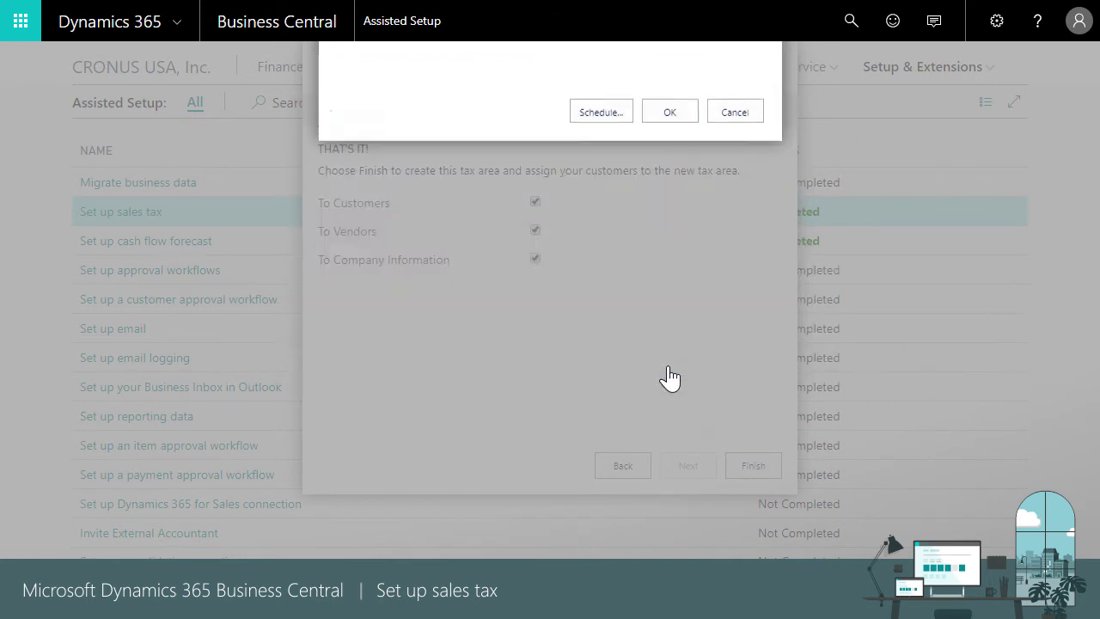
Assign the FARGO, ND tax area to vendors whose City is Fargo.
left_click(542, 258)
key("c")
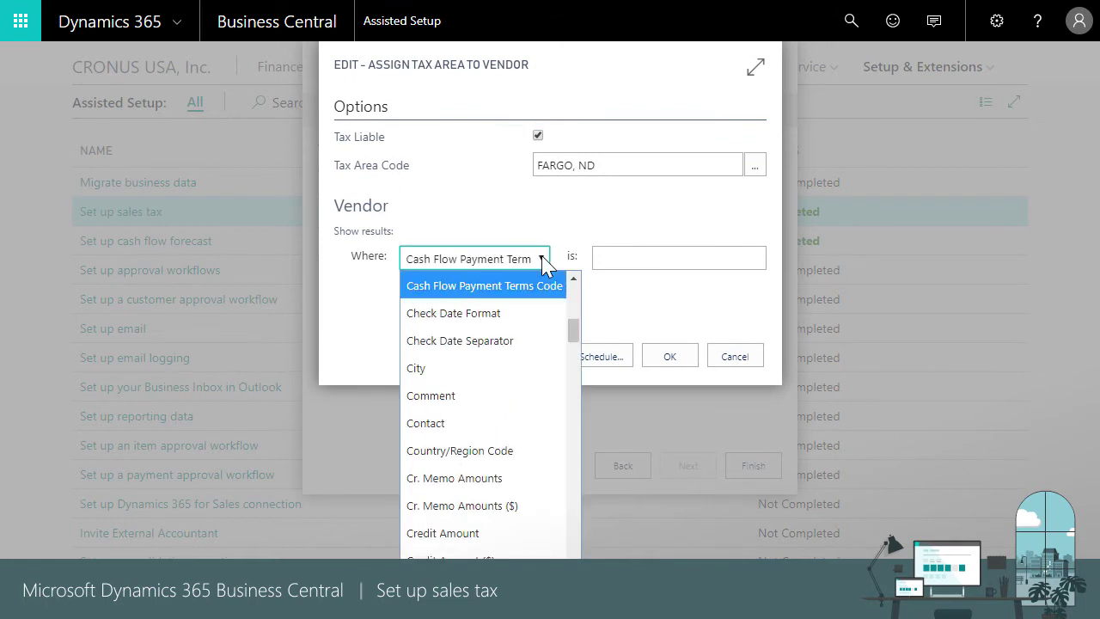
key("i")
key("Return")
key("Tab")
type("Fargo")
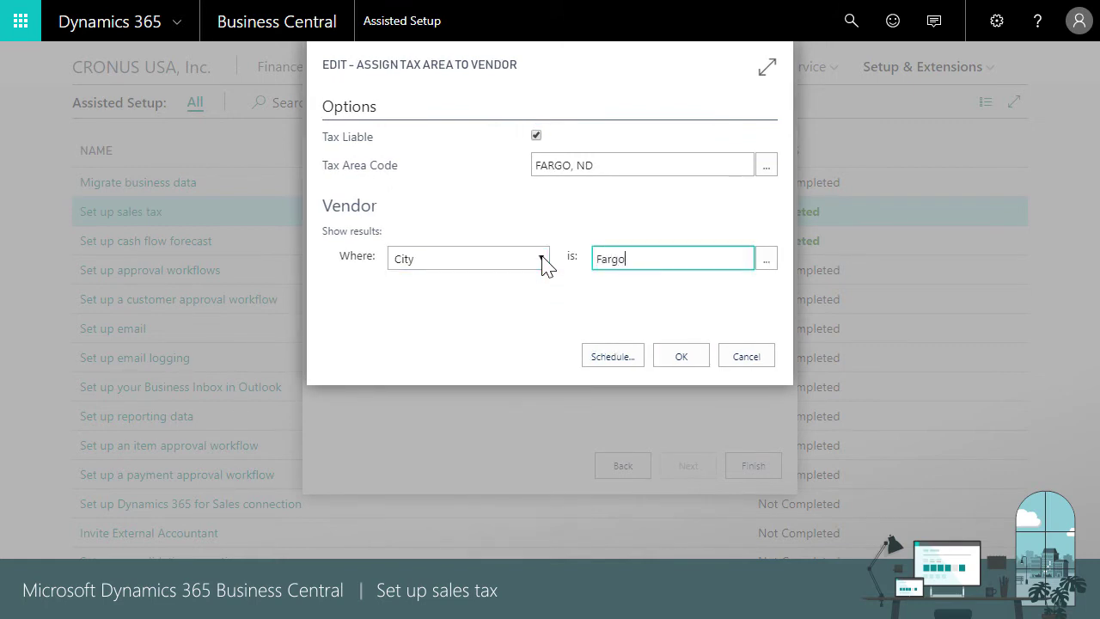
left_click(552, 355)
left_click(688, 373)
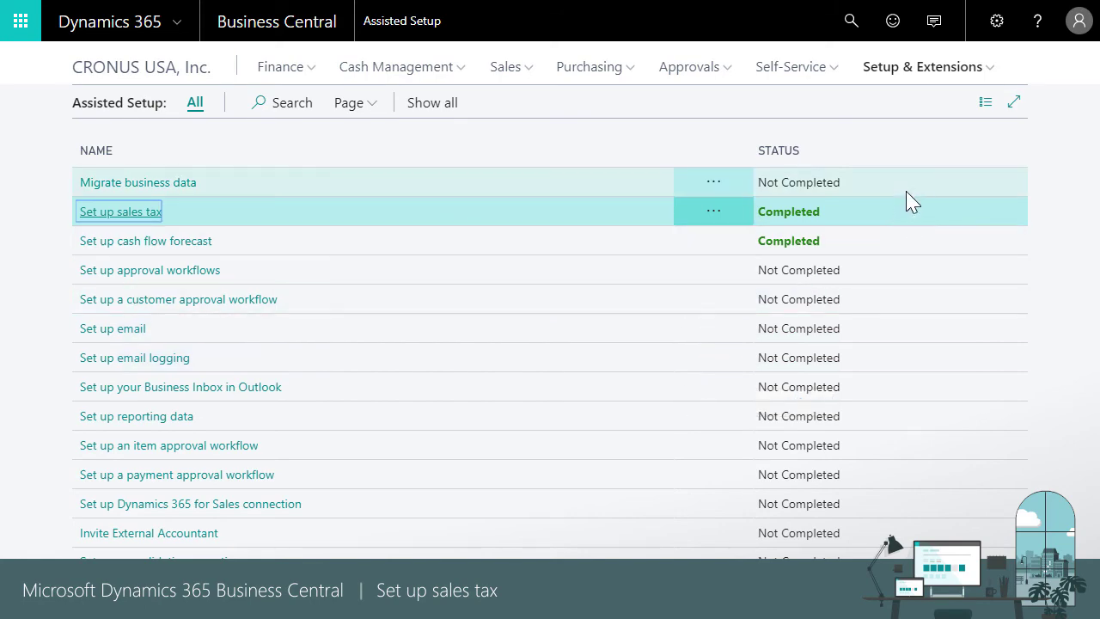
Set the tax area code on the Adatum Corporation customer card to FARGO, ND and return to the home page.
left_click(176, 69)
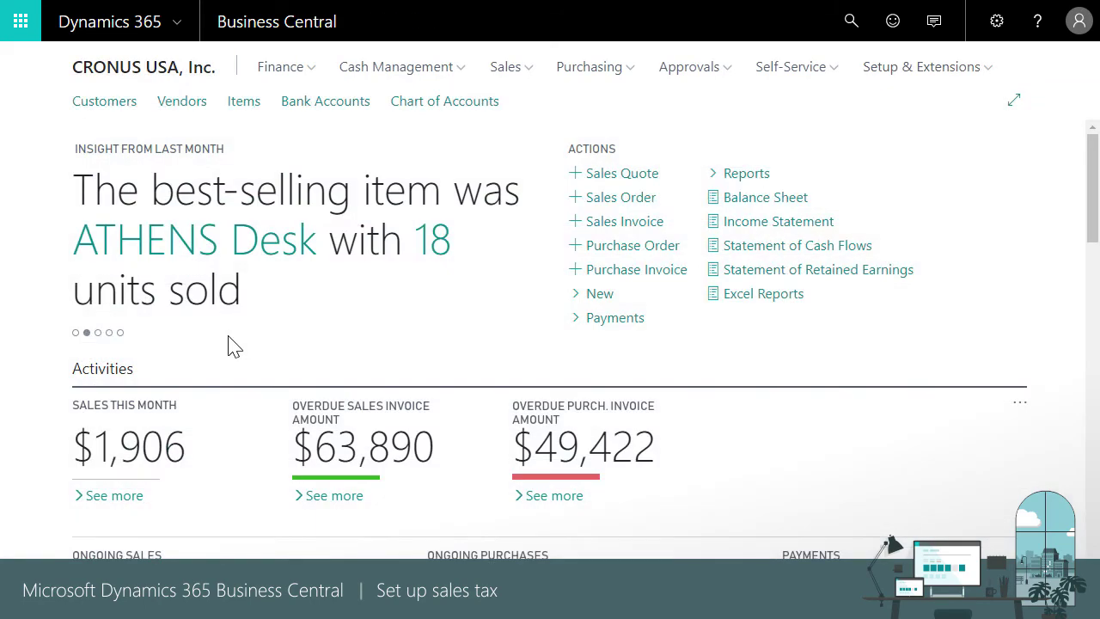
left_click(107, 104)
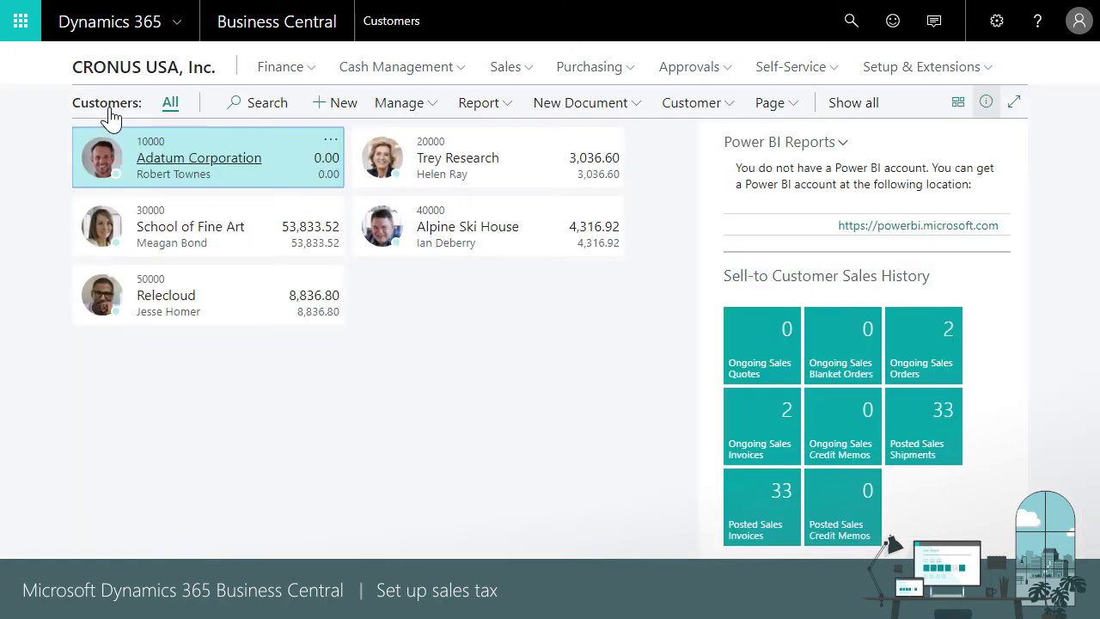
left_click(168, 165)
left_click(302, 287)
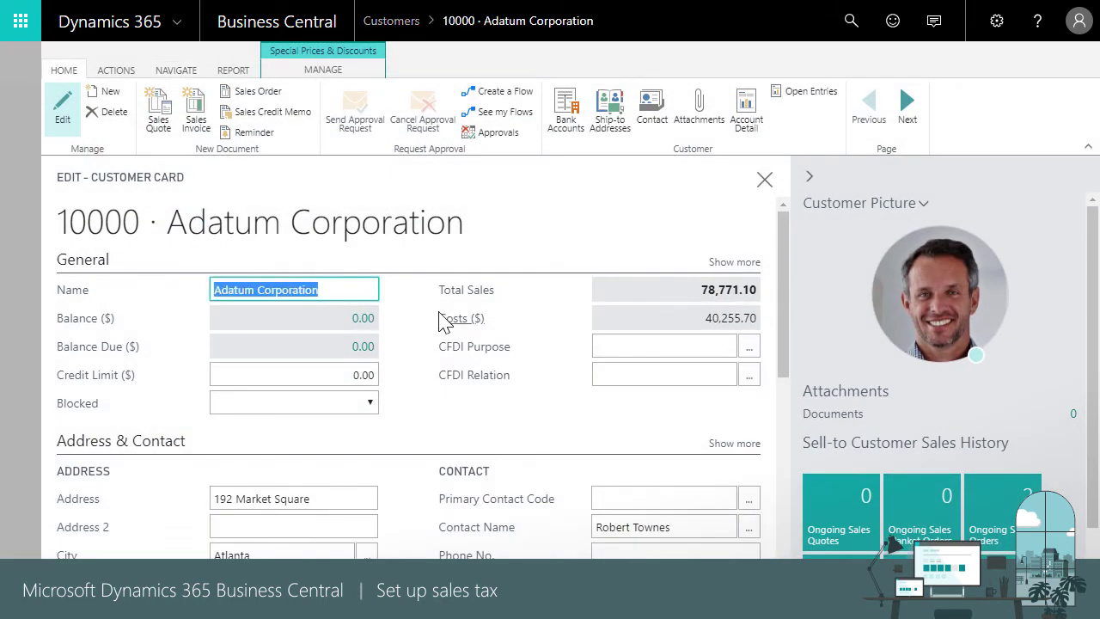
scroll(440, 321, "down", 3)
scroll(440, 320, "down", 3)
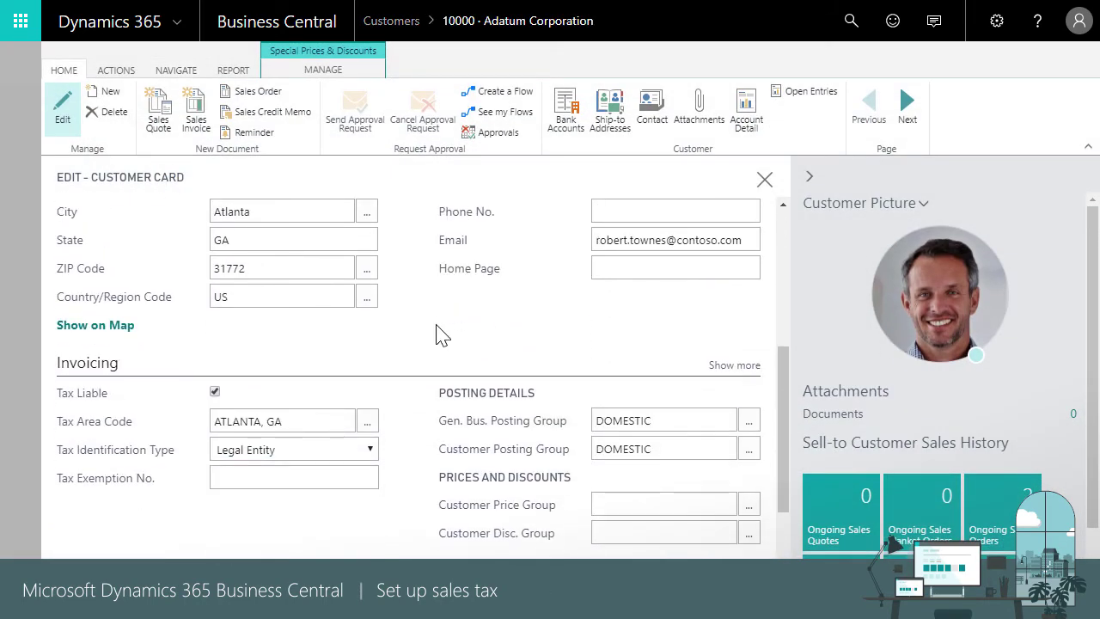
left_click(367, 421)
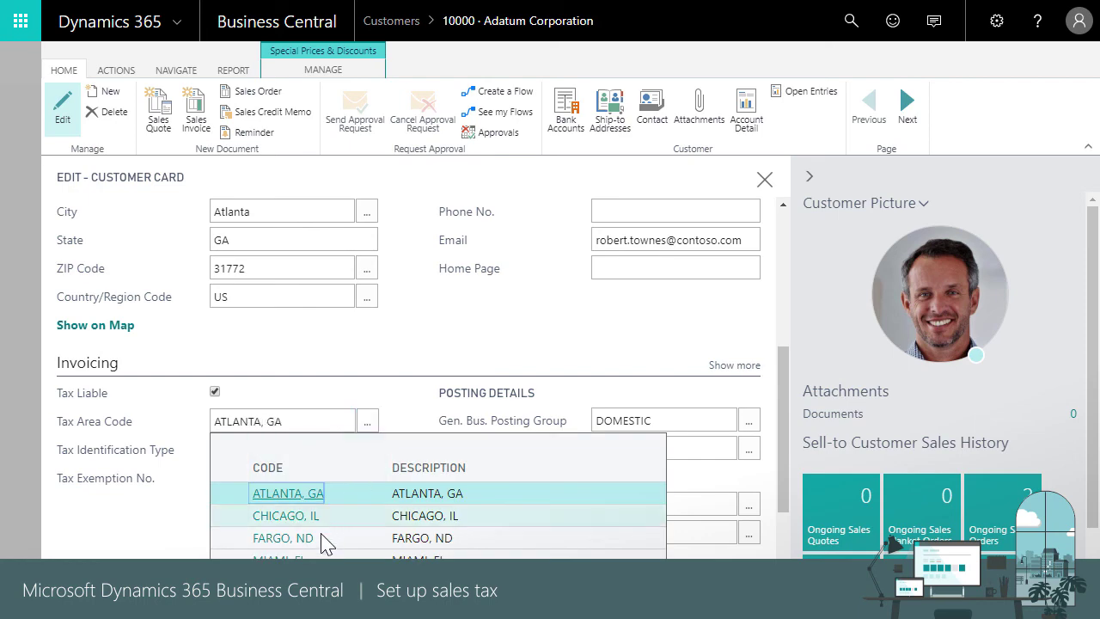
left_click(283, 538)
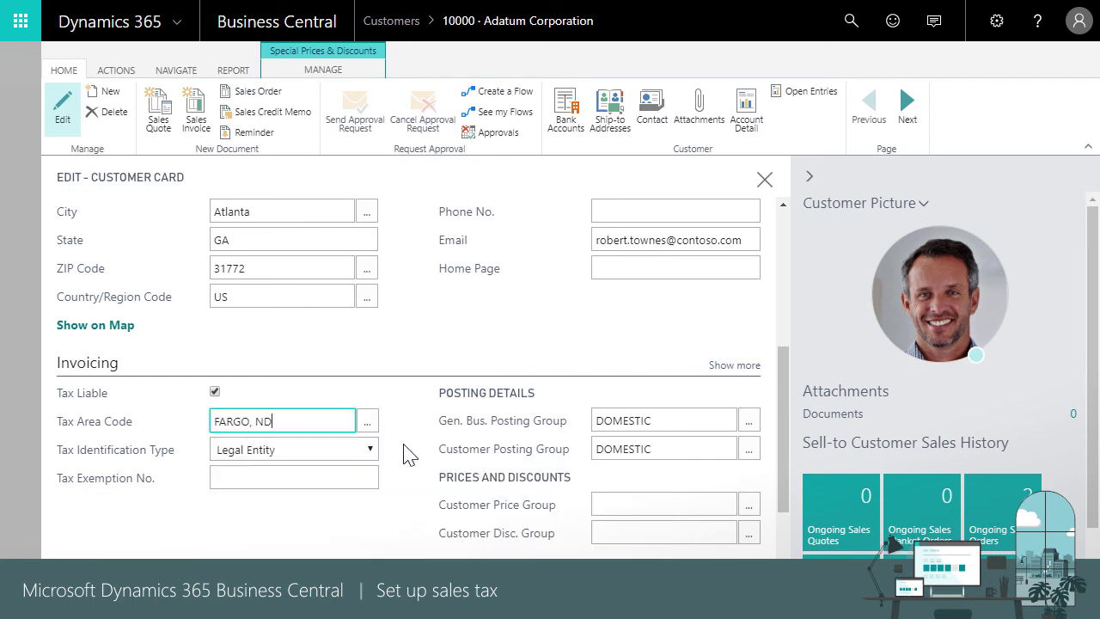
left_click(764, 178)
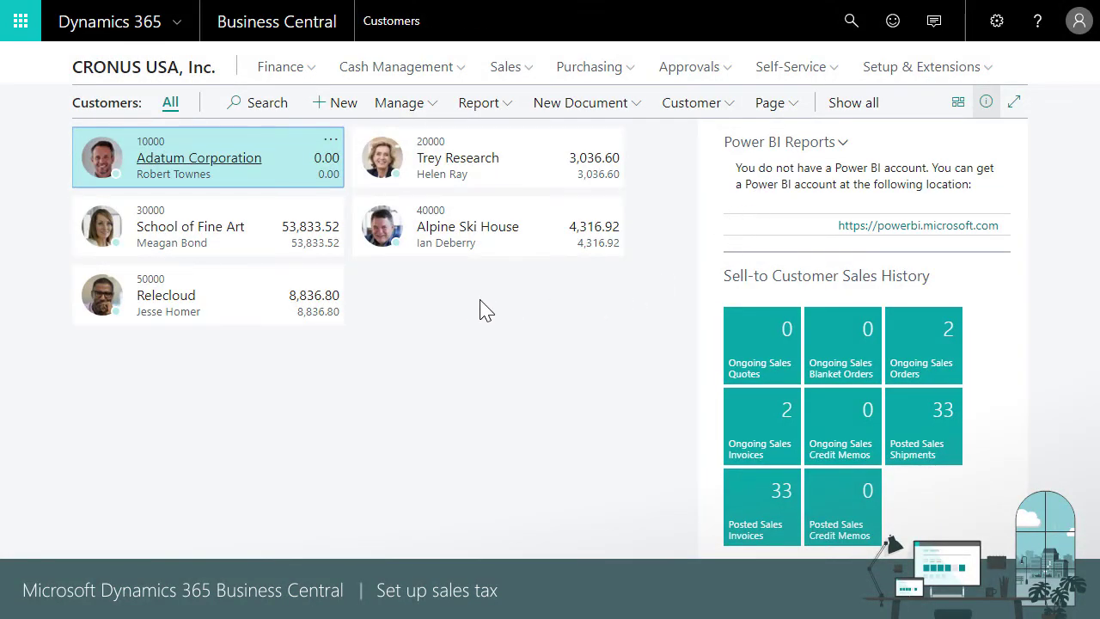
left_click(169, 73)
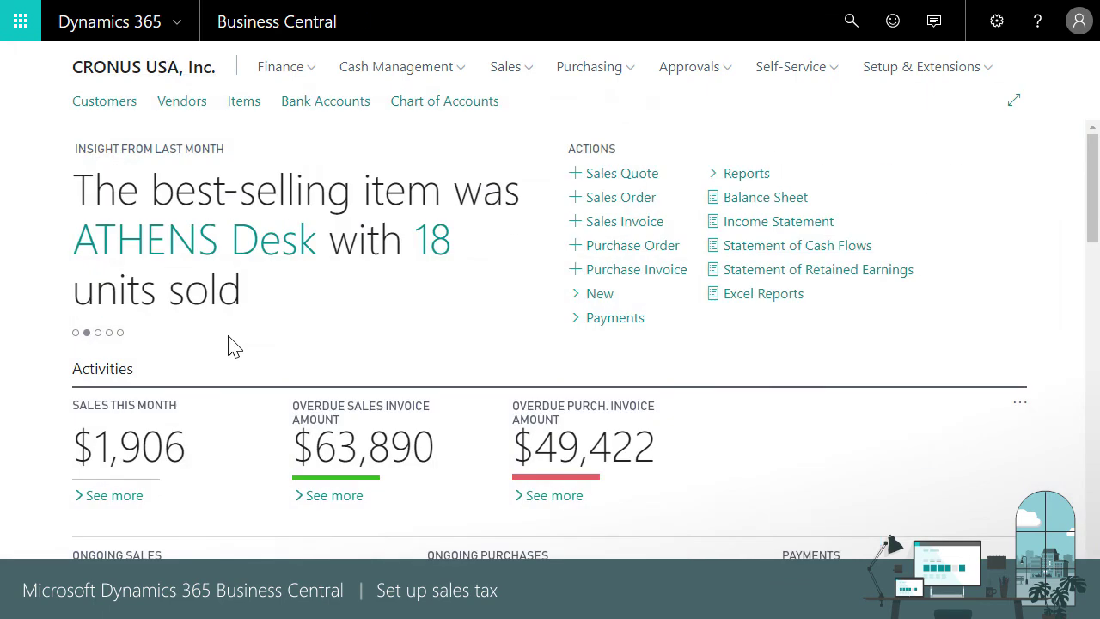